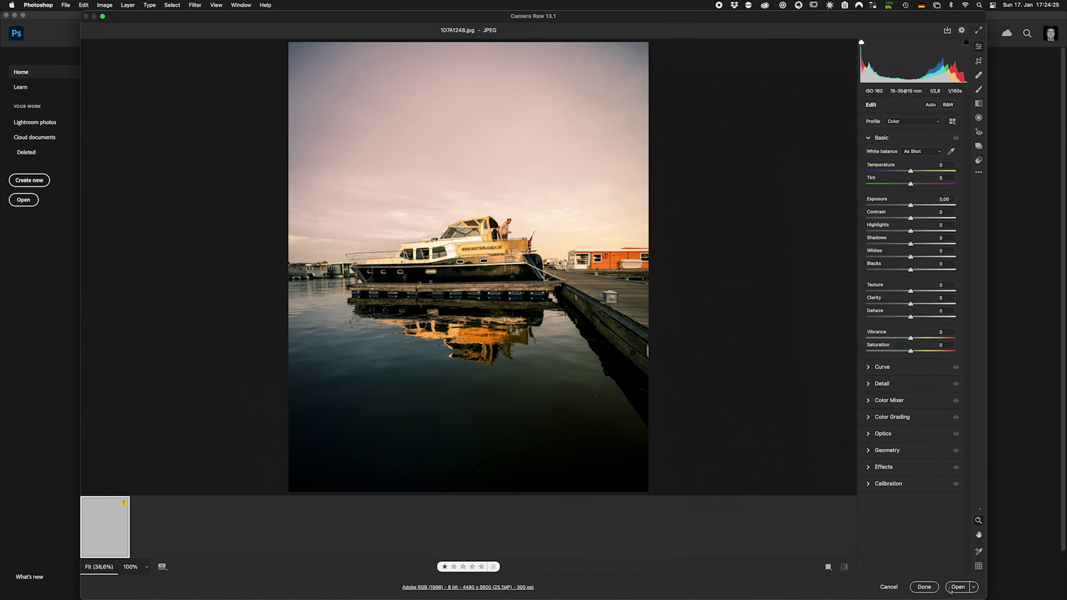
Step: Bring the boat photo from Camera Raw into Photoshop and launch Sky Replacement on it
{"action": "left_click", "coordinate": [955, 587]}
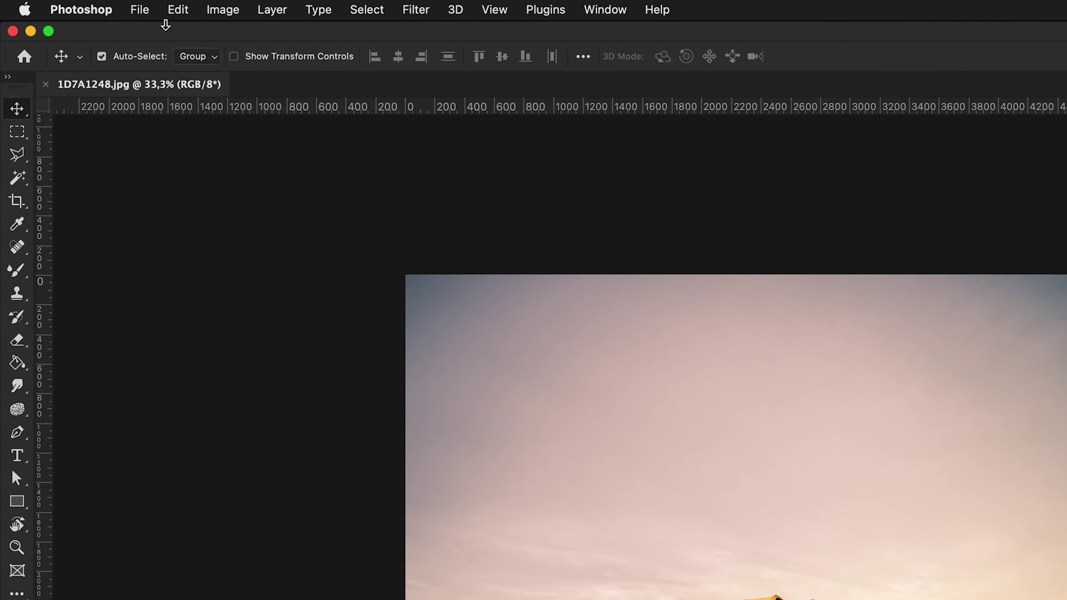
{"action": "left_click", "coordinate": [84, 5]}
{"action": "left_click", "coordinate": [331, 454]}
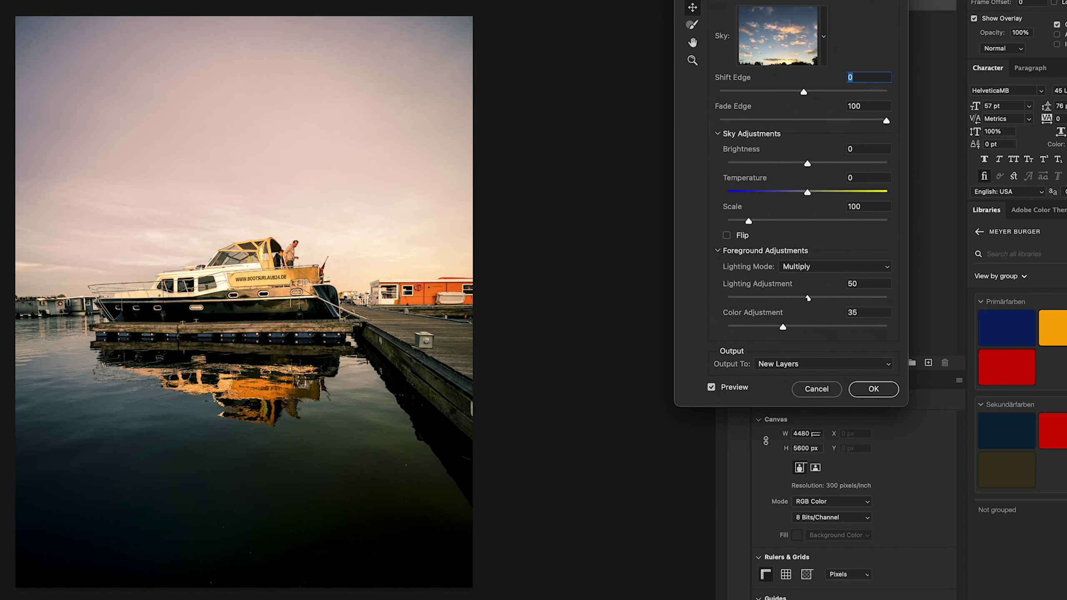
Step: Apply the red sunset sky preset, cooling its Temperature to about -70, output to new layers
{"action": "left_click_drag", "start_coordinate": [861, 2], "coordinate": [830, 18]}
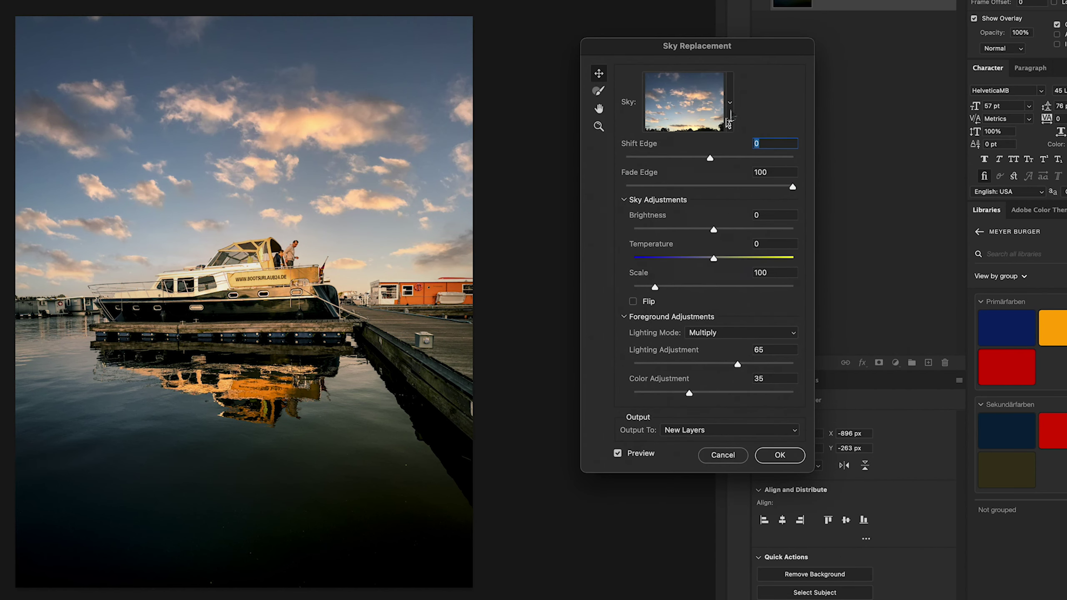
{"action": "left_click", "coordinate": [729, 120]}
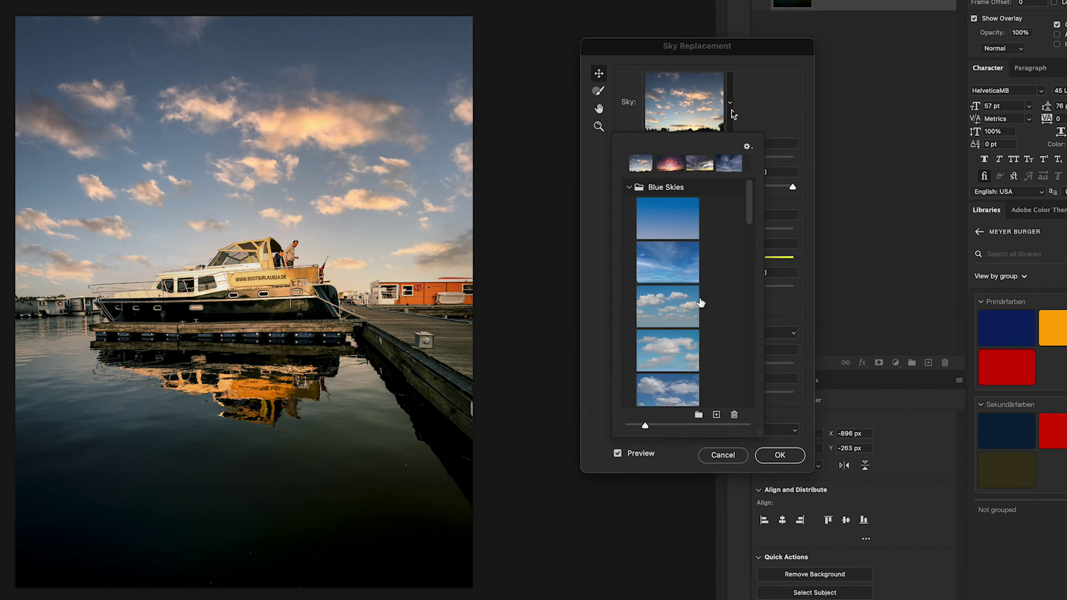
{"action": "left_click", "coordinate": [673, 158]}
{"action": "left_click", "coordinate": [784, 120]}
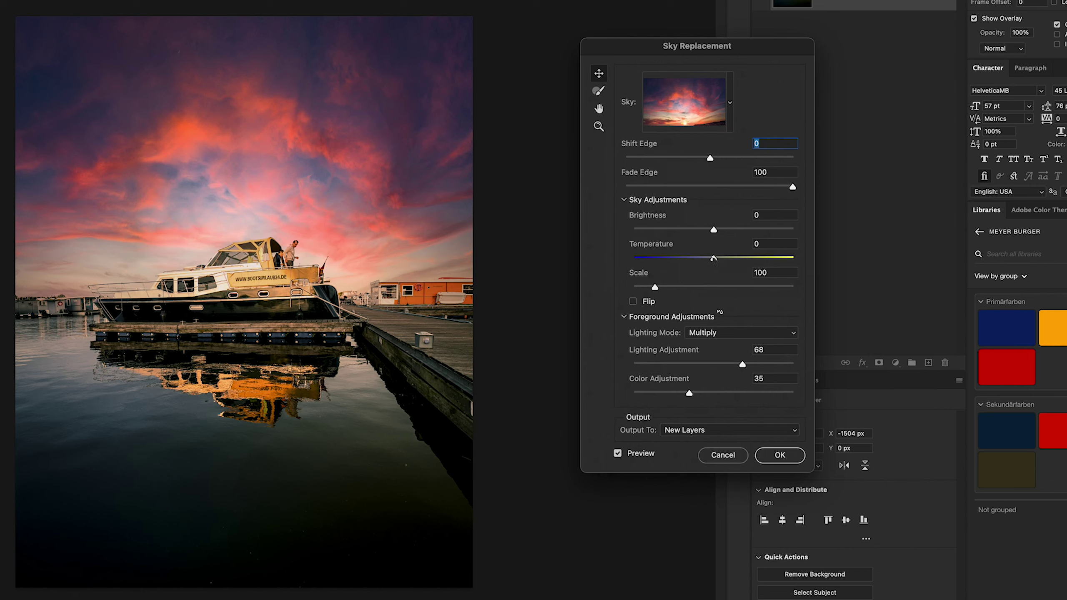
{"action": "mouse_move", "coordinate": [713, 257]}
{"action": "left_mouse_down"}
{"action": "mouse_move", "coordinate": [657, 259]}
{"action": "mouse_move", "coordinate": [766, 271]}
{"action": "left_mouse_up"}
{"action": "left_click", "coordinate": [790, 465]}
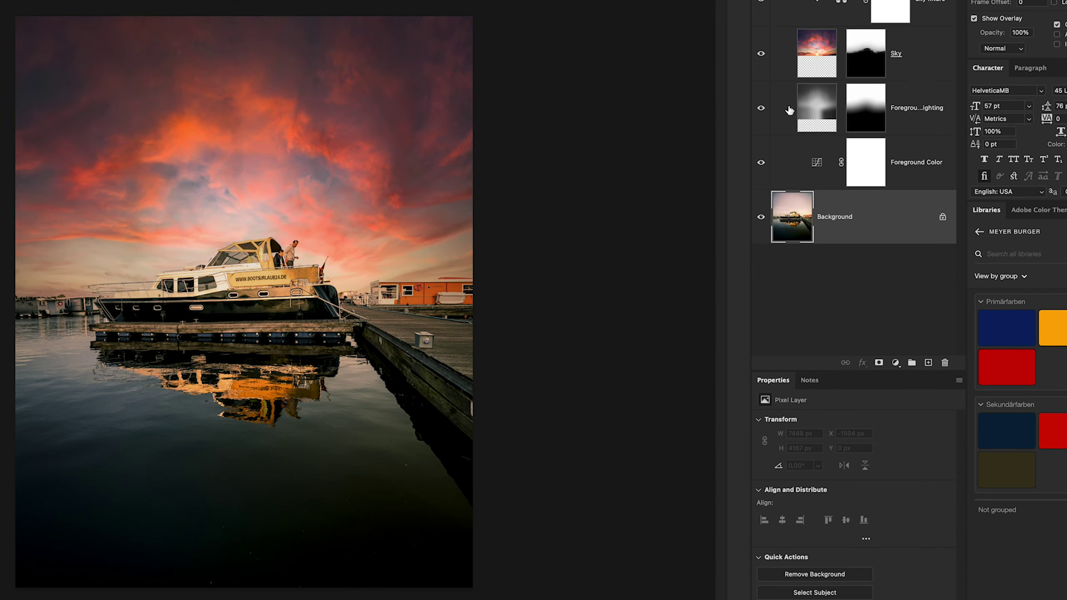
Step: Toggle the Sky layer's visibility repeatedly to compare the boat photo with and without the red sky
{"action": "left_click", "coordinate": [761, 55]}
{"action": "left_click", "coordinate": [761, 55]}
{"action": "left_click", "coordinate": [761, 55]}
{"action": "left_click", "coordinate": [760, 55]}
{"action": "left_click", "coordinate": [761, 55]}
{"action": "double_click", "coordinate": [761, 55]}
{"action": "left_click", "coordinate": [761, 55]}
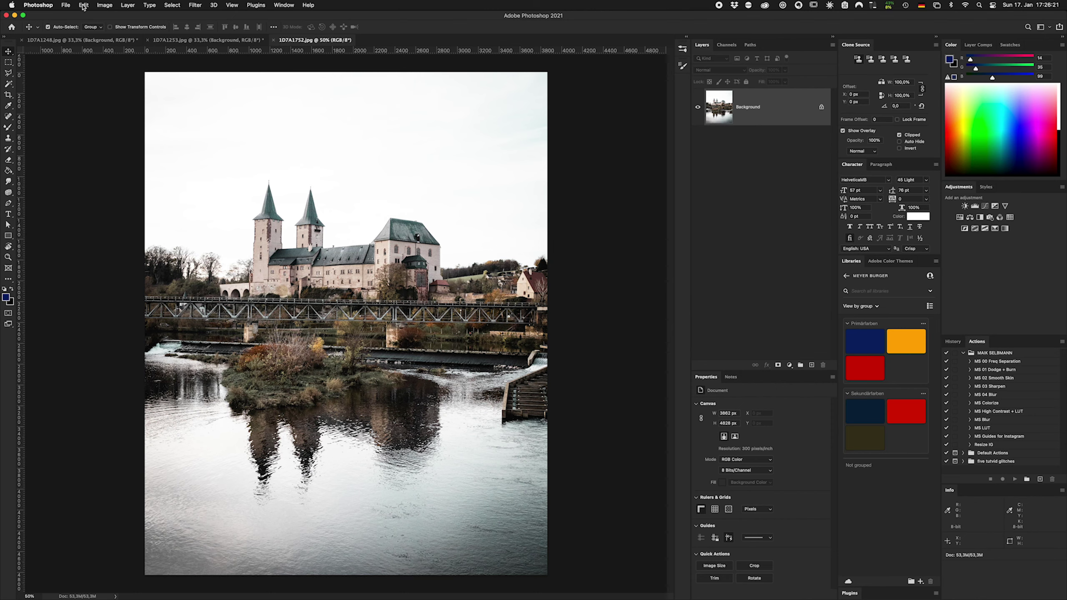
Step: Start Sky Replacement on the castle photo and import the pink cloudy sky from the Sky folder as a new preset
{"action": "left_click", "coordinate": [84, 5]}
{"action": "left_click", "coordinate": [127, 212]}
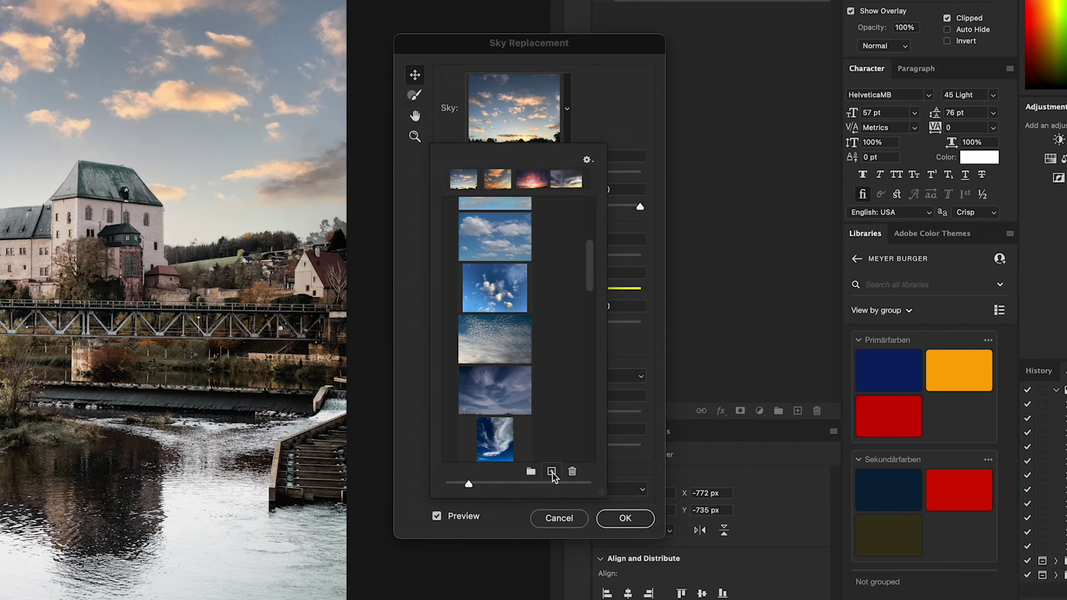
{"action": "left_click", "coordinate": [551, 472]}
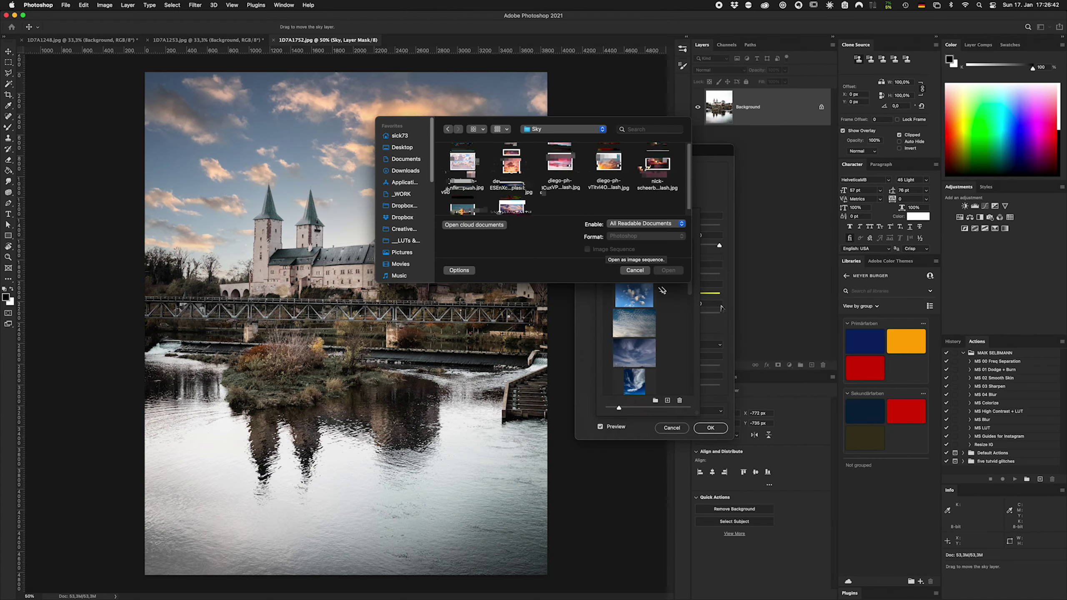
{"action": "mouse_move", "coordinate": [691, 286]}
{"action": "left_mouse_down"}
{"action": "mouse_move", "coordinate": [814, 434]}
{"action": "mouse_move", "coordinate": [809, 423]}
{"action": "left_mouse_up"}
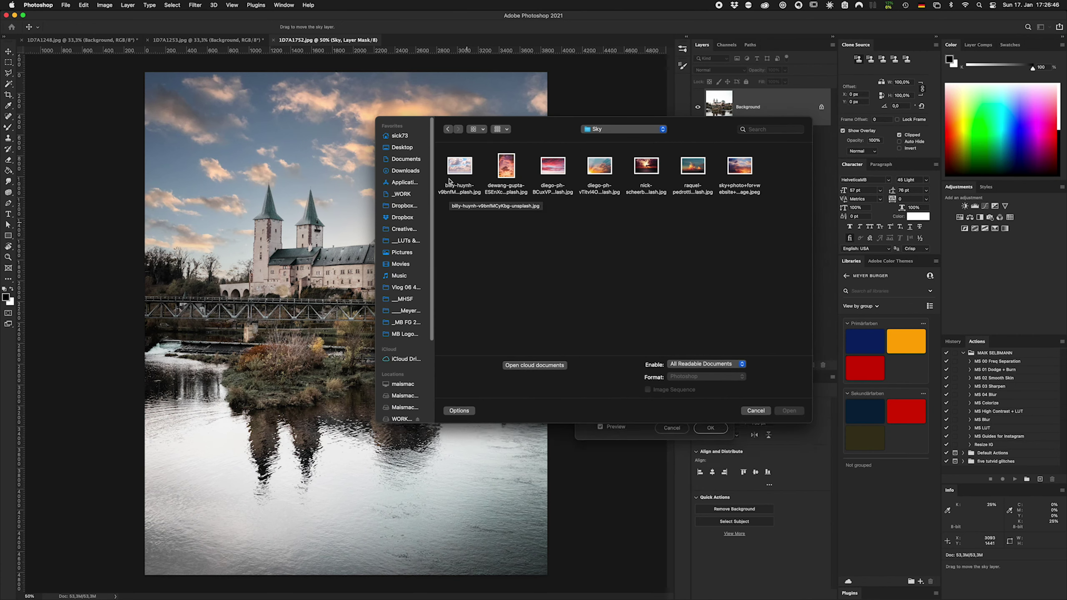
{"action": "left_click", "coordinate": [459, 168]}
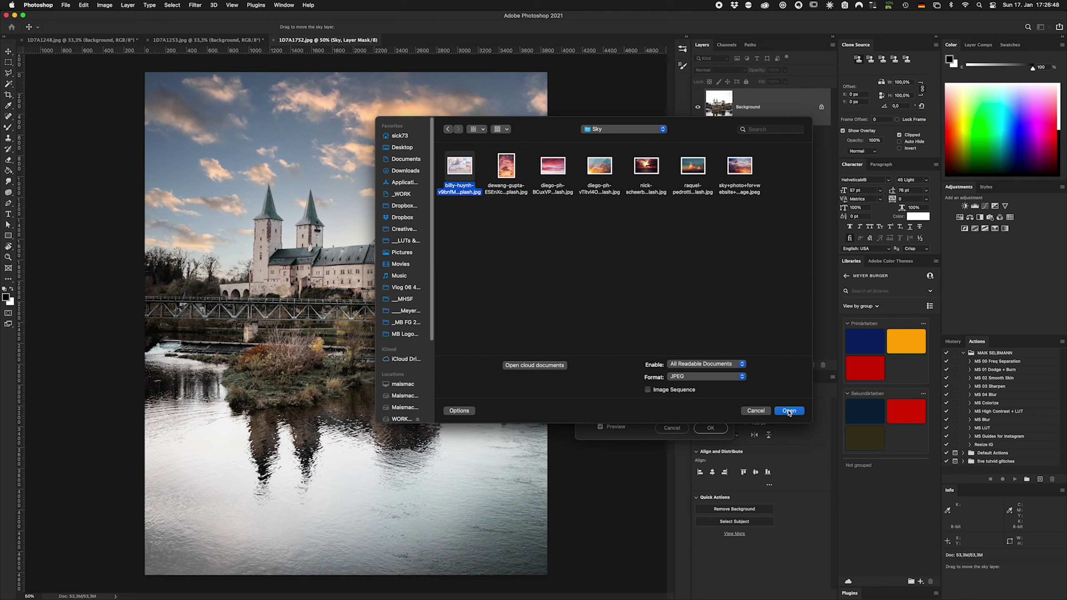
{"action": "left_click", "coordinate": [789, 412]}
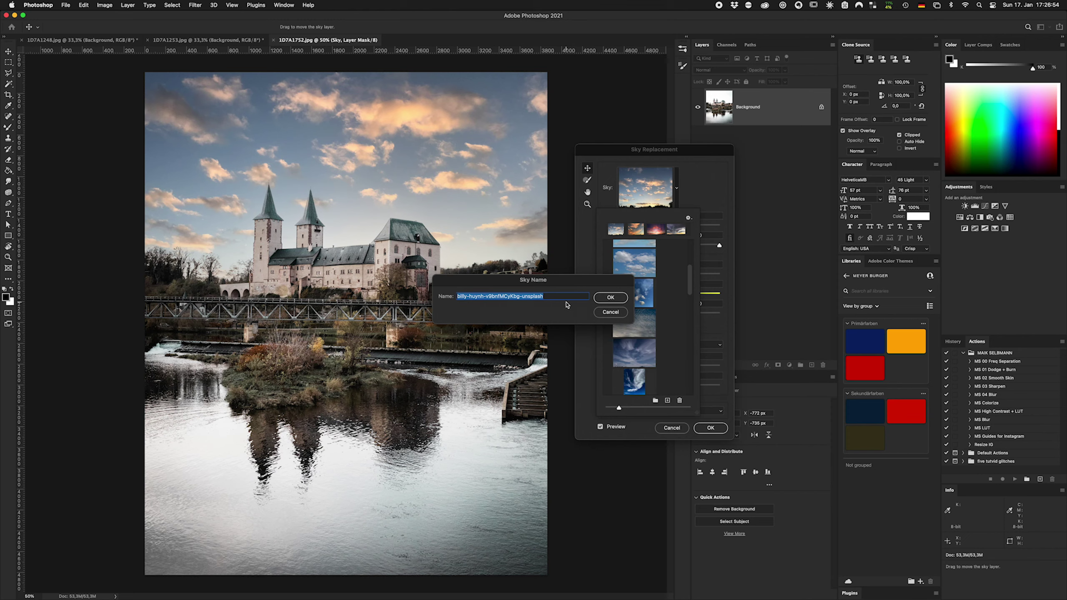
{"action": "left_click", "coordinate": [609, 297]}
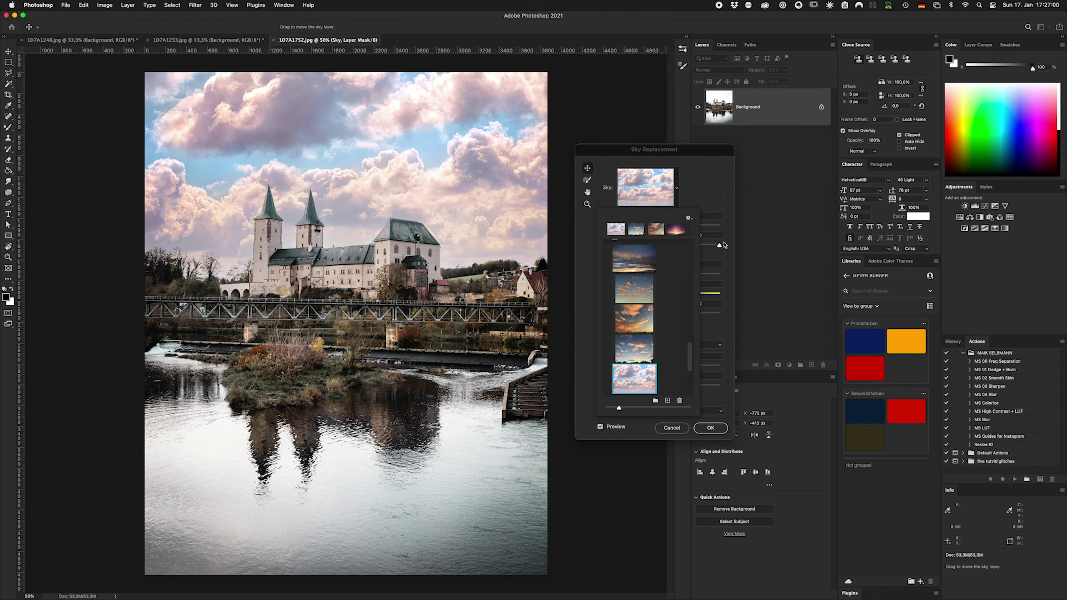
Step: Rescale the castle's pink clouds and set the foreground Color Adjustment to about 98
{"action": "left_click", "coordinate": [709, 192]}
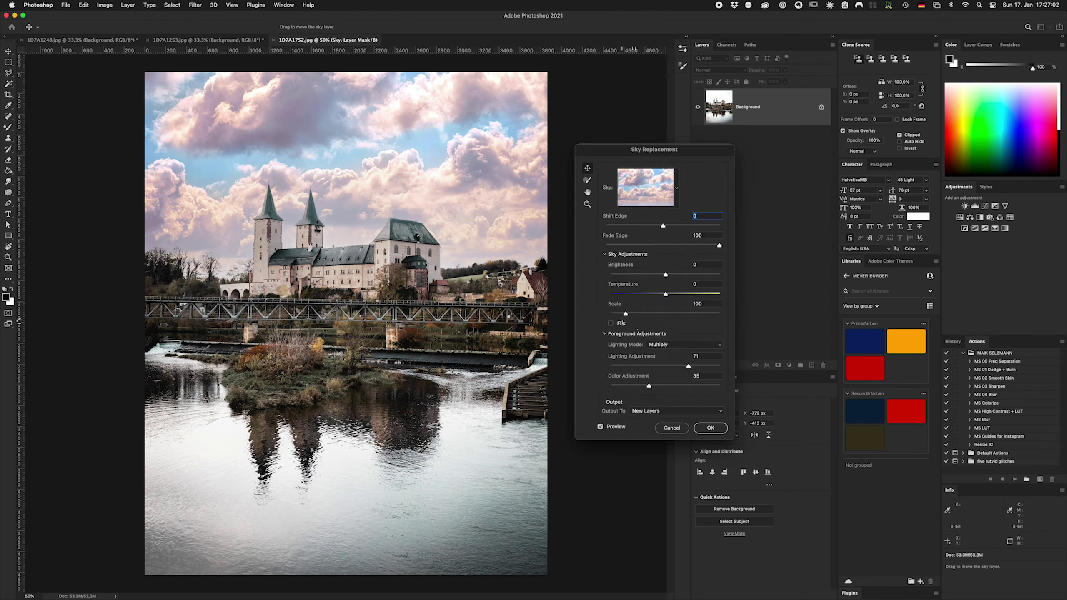
{"action": "mouse_move", "coordinate": [626, 316]}
{"action": "left_mouse_down"}
{"action": "mouse_move", "coordinate": [618, 315]}
{"action": "mouse_move", "coordinate": [630, 316]}
{"action": "left_mouse_up"}
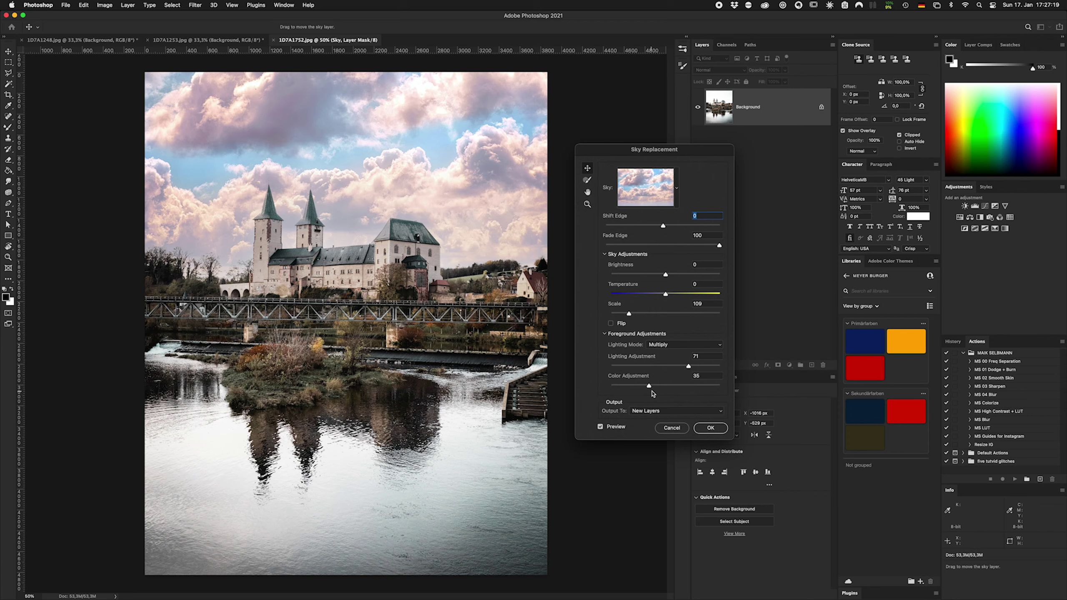
{"action": "left_click_drag", "start_coordinate": [650, 389], "coordinate": [636, 388]}
{"action": "left_click_drag", "start_coordinate": [629, 387], "coordinate": [719, 400]}
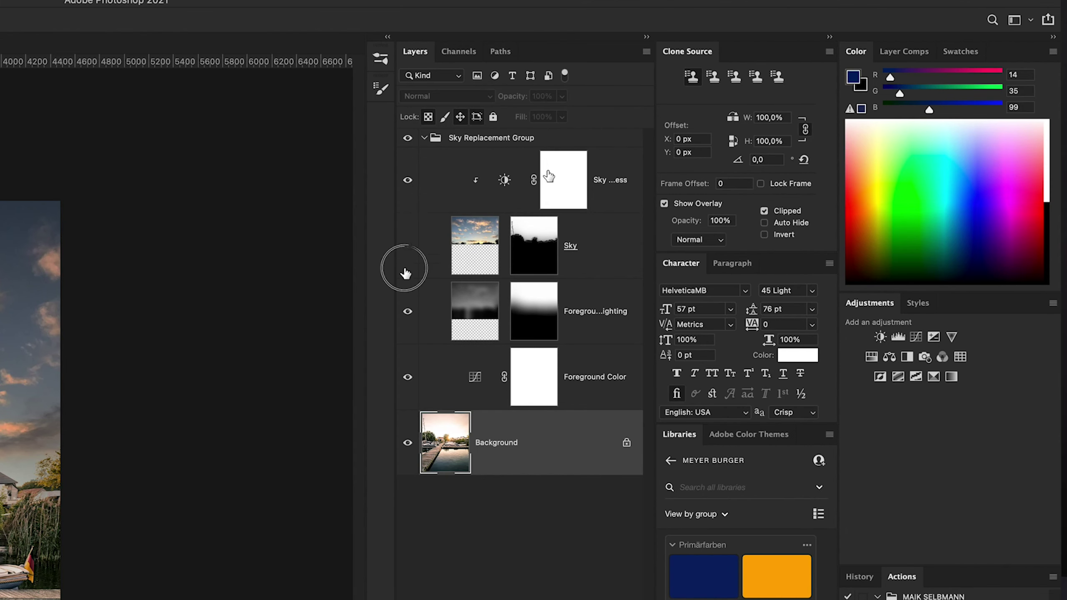
Step: Hide the sky replacement layers to show the original sky, then group them with Ctrl+G
{"action": "left_click_drag", "start_coordinate": [405, 273], "coordinate": [410, 362]}
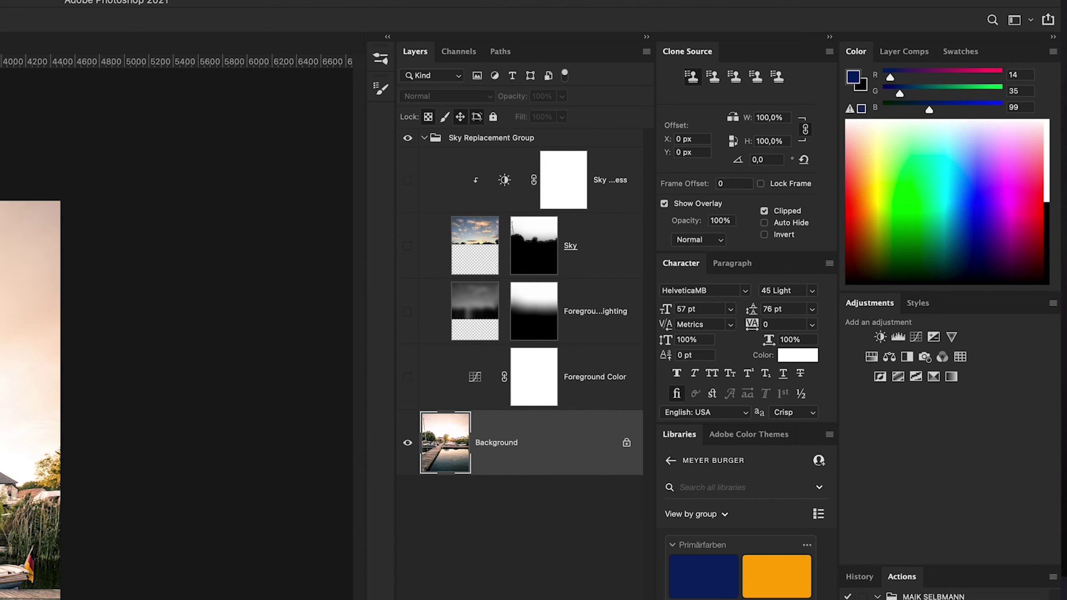
{"action": "left_click", "coordinate": [456, 189]}
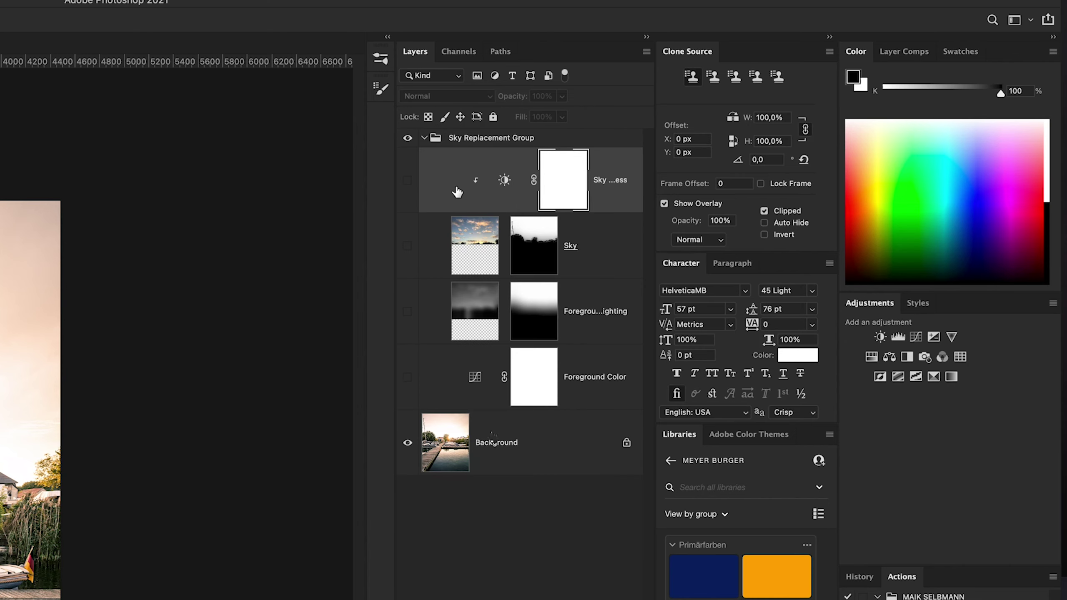
{"action": "left_click_drag", "start_coordinate": [458, 192], "coordinate": [608, 401]}
{"action": "left_click", "coordinate": [608, 401], "text": "shift"}
{"action": "key", "text": "ctrl+g"}
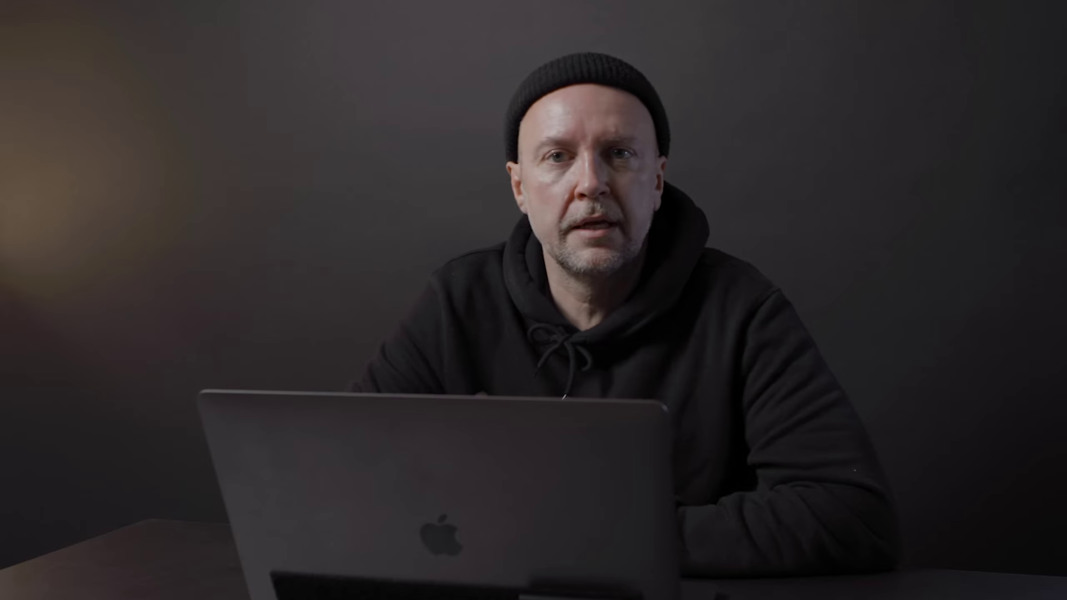